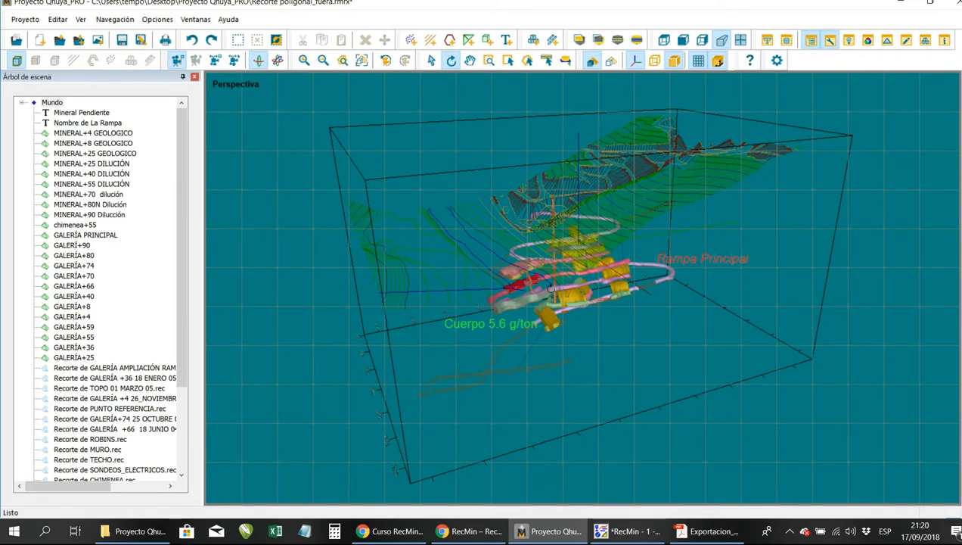
pyautogui.moveTo(492, 289); pyautogui.dragTo(542, 316)
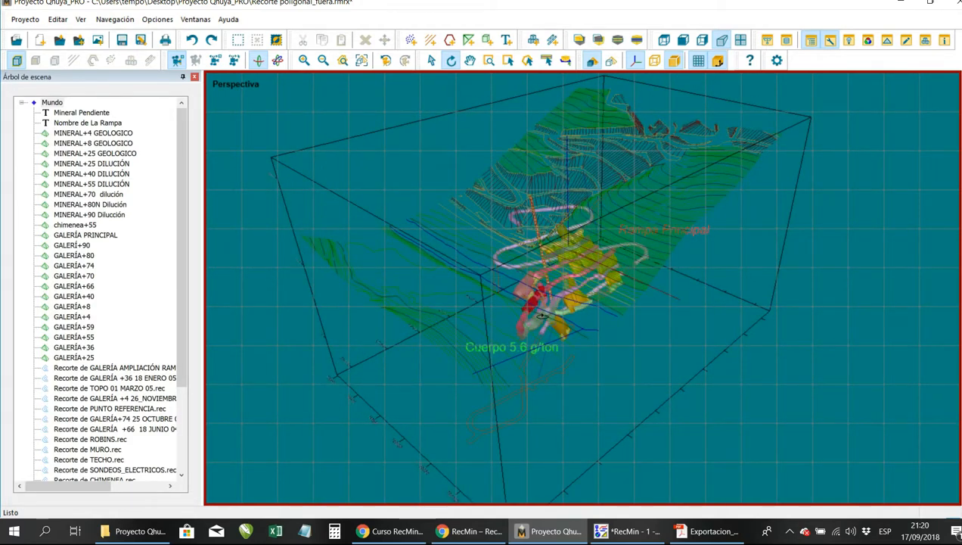
pyautogui.moveTo(590, 292); pyautogui.dragTo(532, 262)
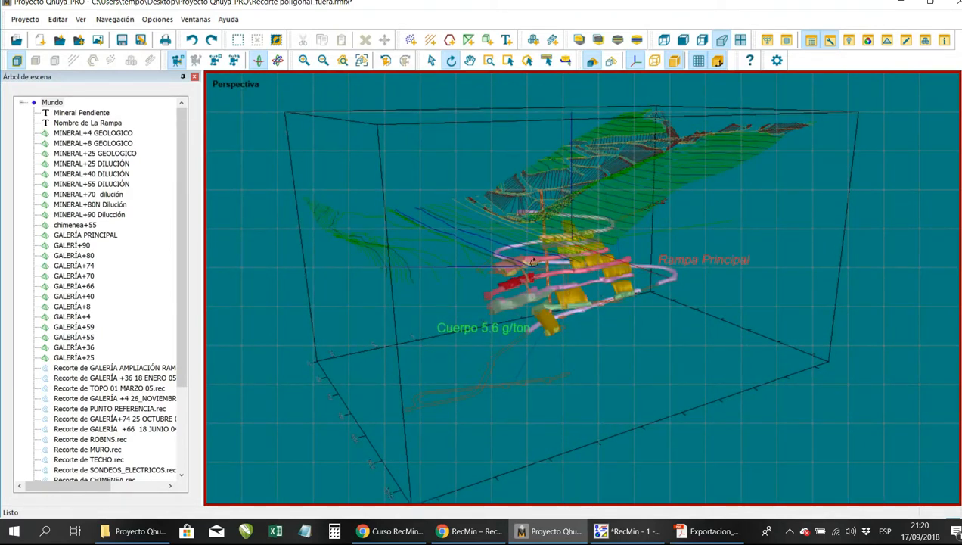
pyautogui.moveTo(585, 281); pyautogui.dragTo(607, 289)
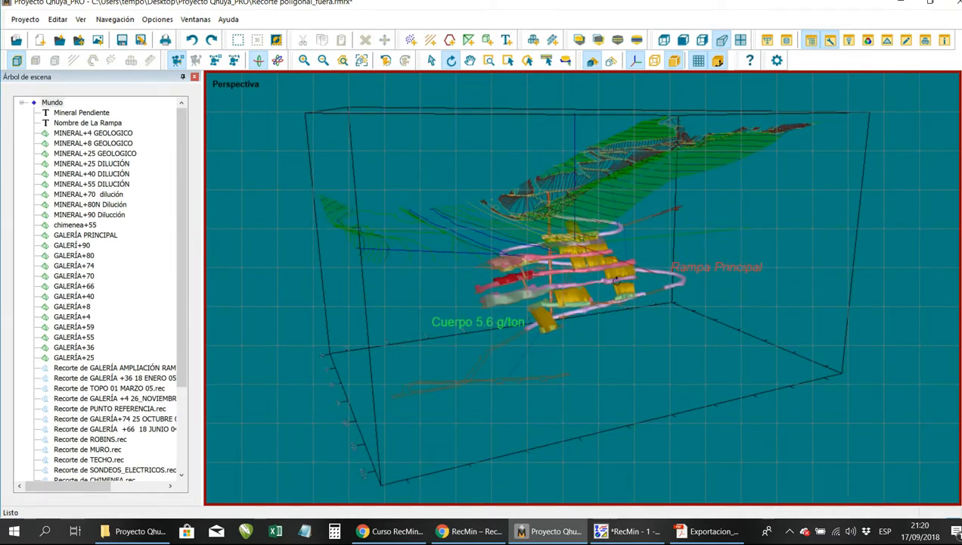
pyautogui.click(626, 531)
pyautogui.click(630, 533)
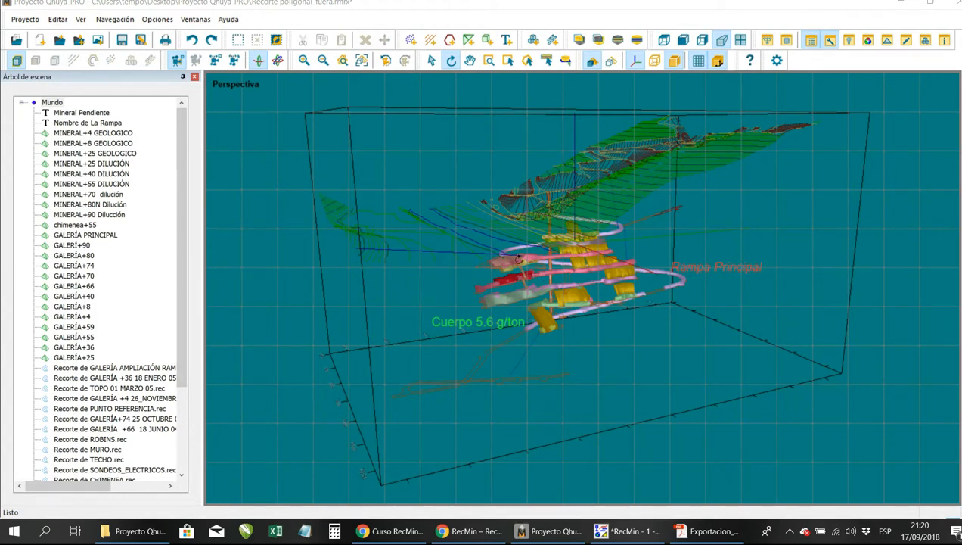
pyautogui.moveTo(540, 277); pyautogui.dragTo(533, 284)
# Export the mine scene as a 3D PDF named Exportacion_2 in the Proyecto Qhuya_PRO folder.
pyautogui.click(25, 19)
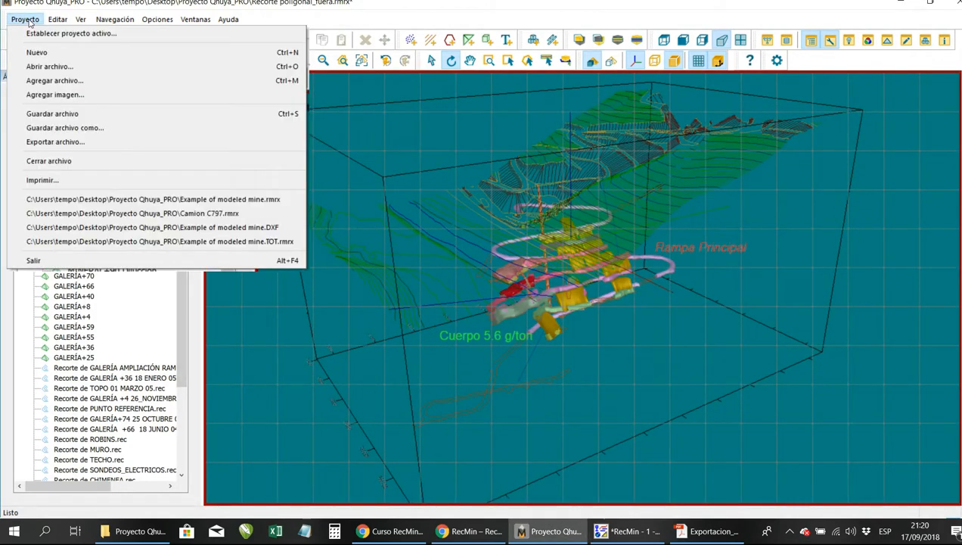
pyautogui.click(97, 144)
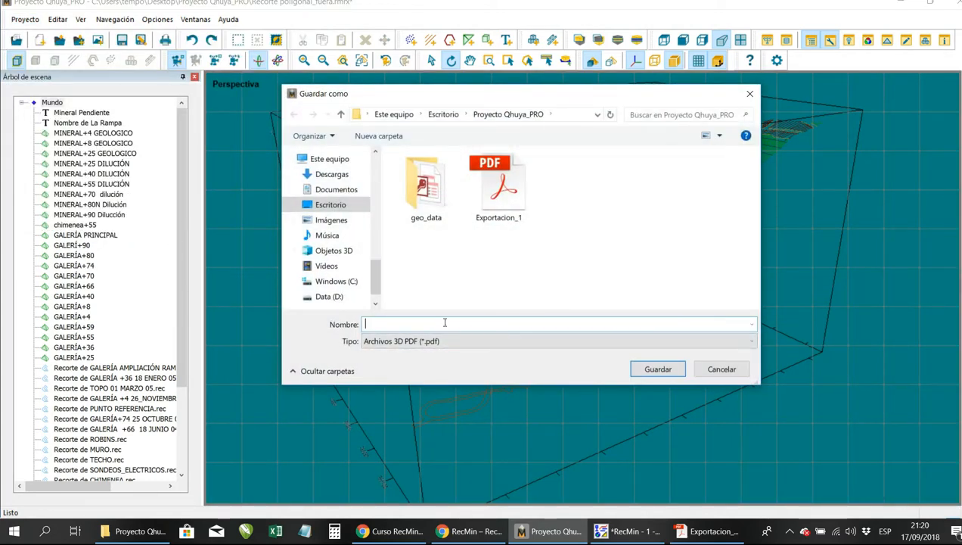
pyautogui.write('Ex')
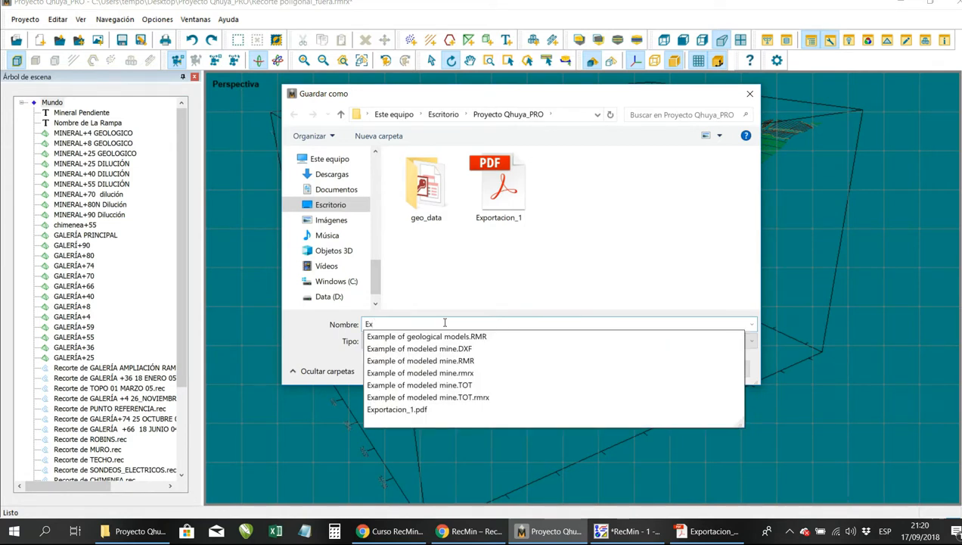
pyautogui.write('portacion_')
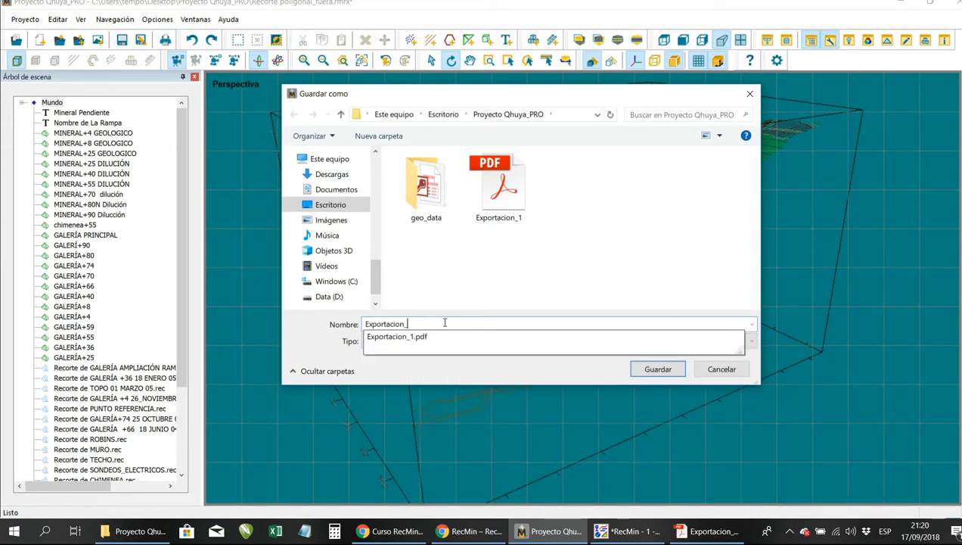
pyautogui.write('2')
pyautogui.click(448, 341)
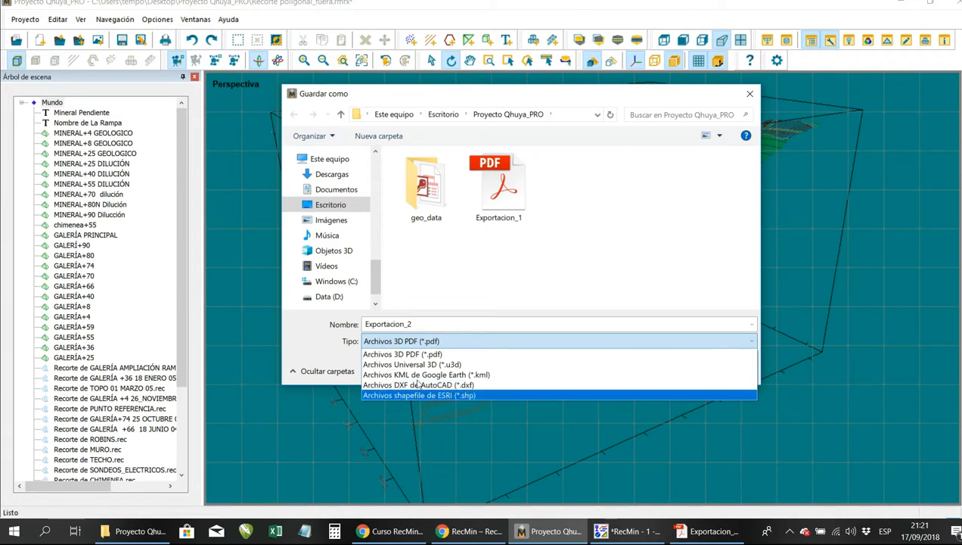
pyautogui.click(431, 353)
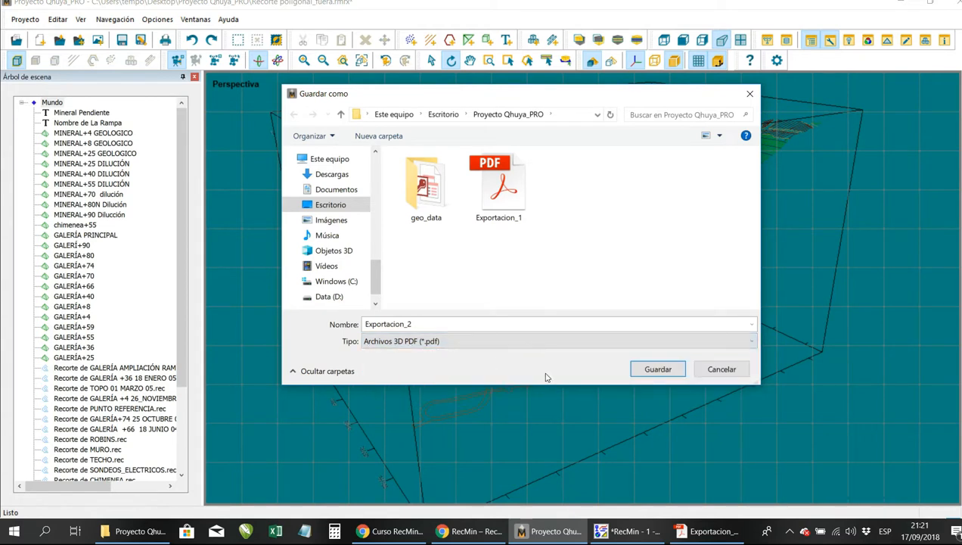
pyautogui.click(658, 371)
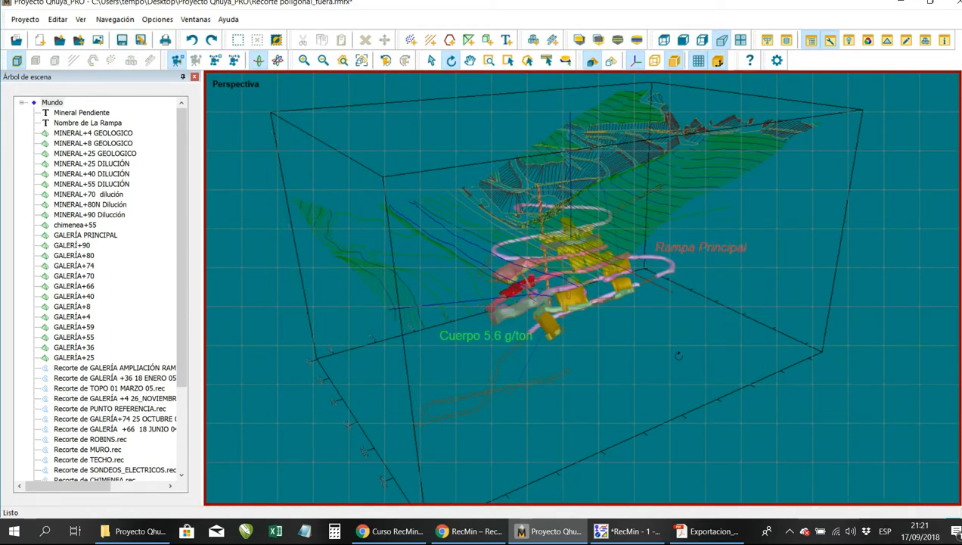
# Open Exportacion_2 from the Proyecto Qhuya_PRO folder in Acrobat Reader and enable its 3D content by trusting the document.
pyautogui.moveTo(679, 355); pyautogui.dragTo(626, 338)
pyautogui.click(900, 3)
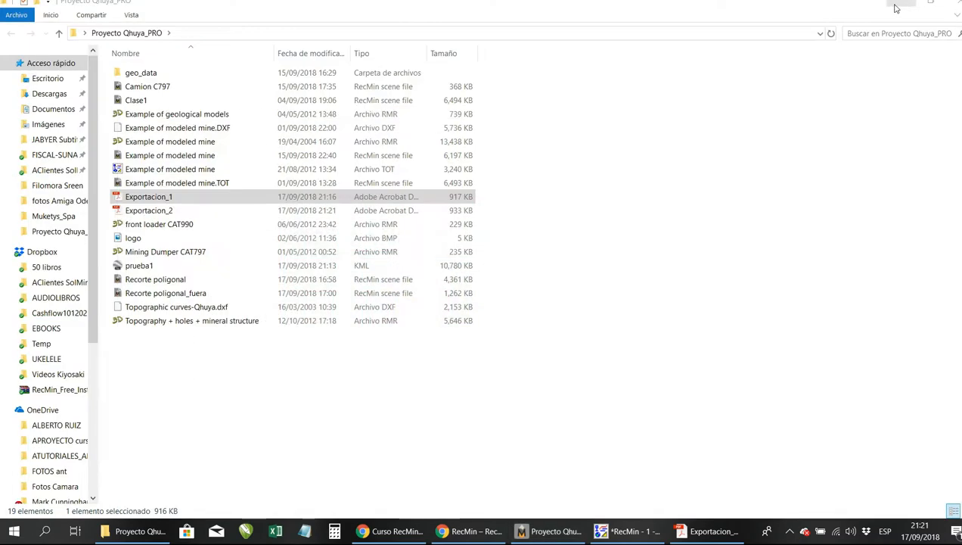
pyautogui.click(169, 213)
pyautogui.doubleClick(168, 213)
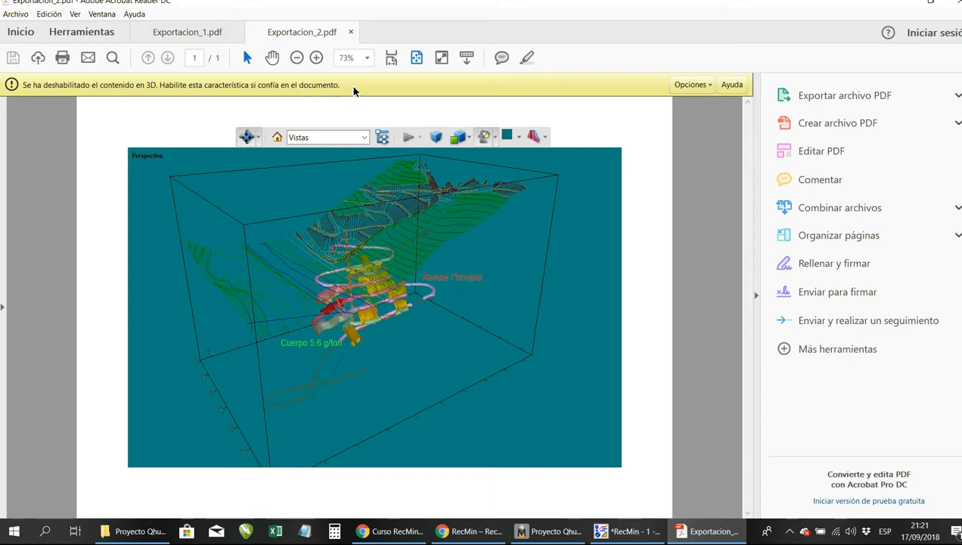
pyautogui.click(691, 84)
pyautogui.click(698, 110)
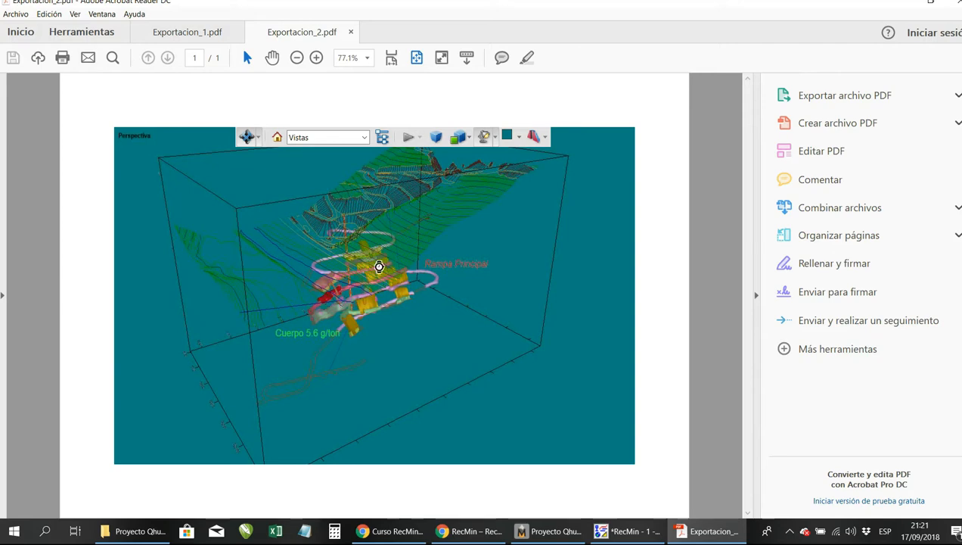
# Activate and rotate the 3D mine model, and display its model tree.
pyautogui.moveTo(365, 275); pyautogui.dragTo(479, 337)
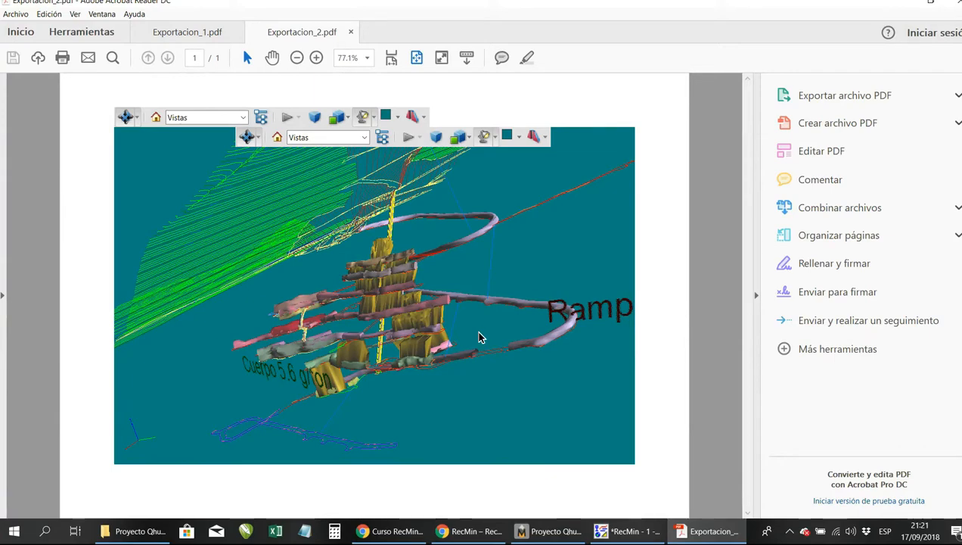
pyautogui.moveTo(478, 337)
pyautogui.mouseDown()
pyautogui.moveTo(490, 332)
pyautogui.moveTo(336, 347)
pyautogui.moveTo(323, 327)
pyautogui.moveTo(481, 330)
pyautogui.moveTo(473, 307)
pyautogui.moveTo(379, 311)
pyautogui.moveTo(304, 341)
pyautogui.moveTo(421, 322)
pyautogui.moveTo(563, 281)
pyautogui.moveTo(482, 333)
pyautogui.mouseUp()
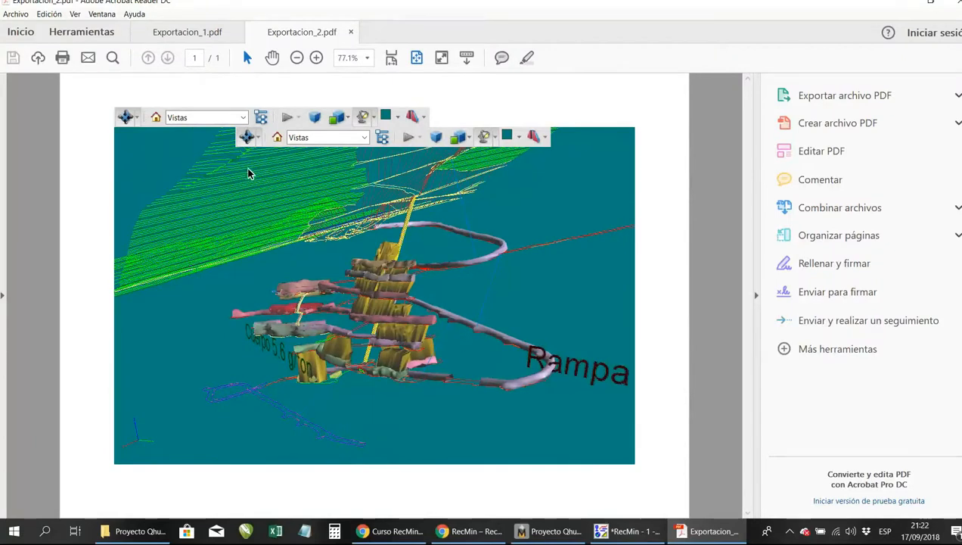
pyautogui.click(260, 118)
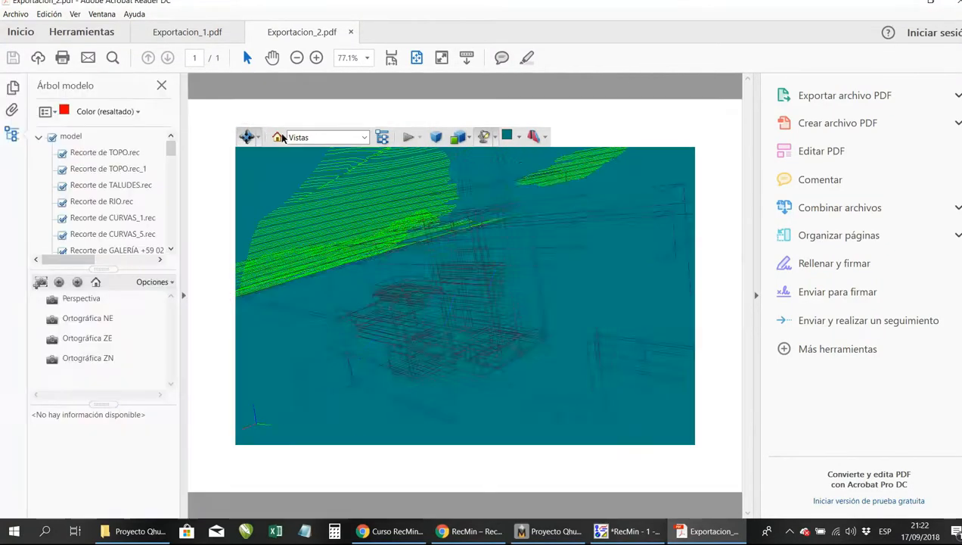
# Hide the Recorte de TOPO.rec_1, TALUDES.rec, RIO.rec, CURVAS_1.rec and CURVAS_5.rec layers in the 3D model.
pyautogui.click(63, 169)
pyautogui.click(62, 184)
pyautogui.scroll(-3, 527, 277)
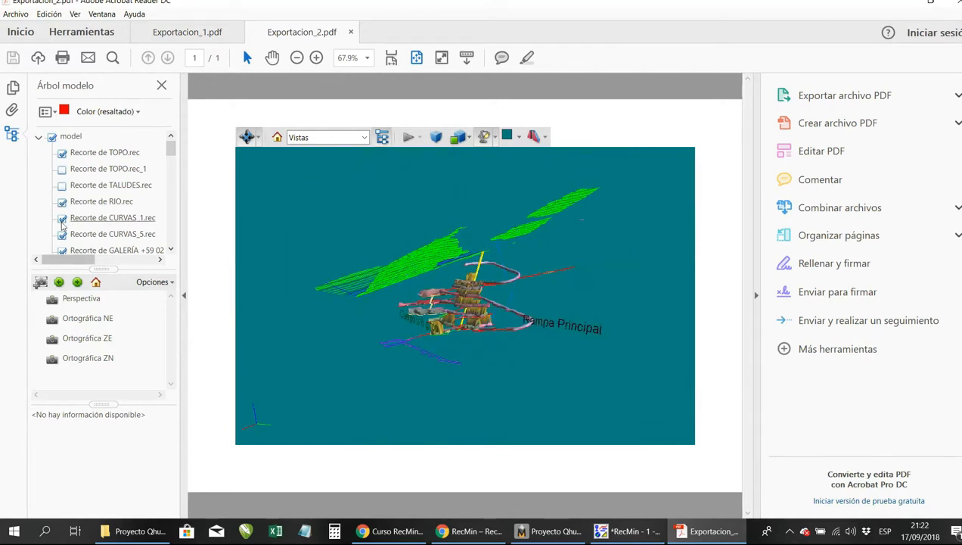
pyautogui.click(62, 217)
pyautogui.click(62, 201)
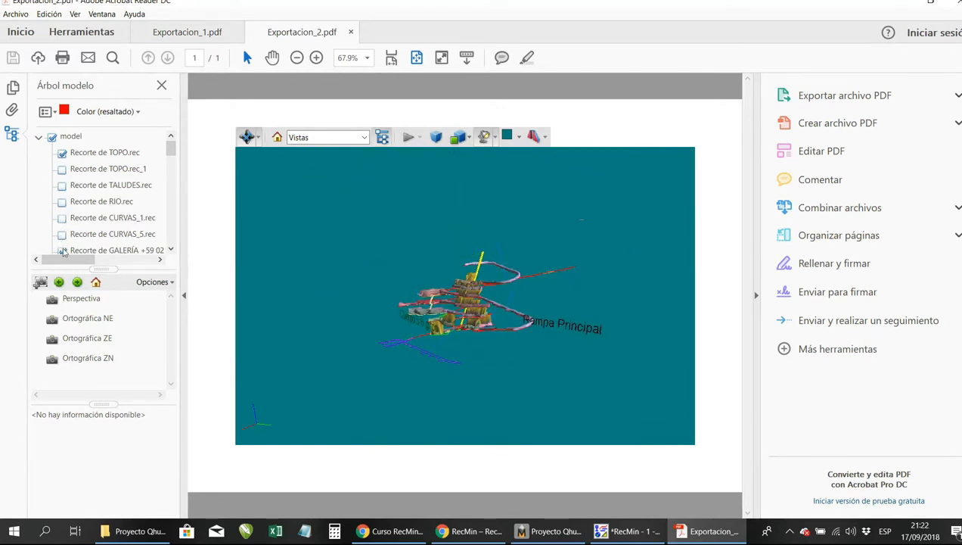
pyautogui.click(62, 234)
# Show the hidden CURVAS_5, CURVAS_1, RIO, TALUDES and TOPO.rec_1 layers again.
pyautogui.click(62, 234)
pyautogui.click(62, 217)
pyautogui.click(62, 202)
pyautogui.click(62, 185)
pyautogui.click(62, 169)
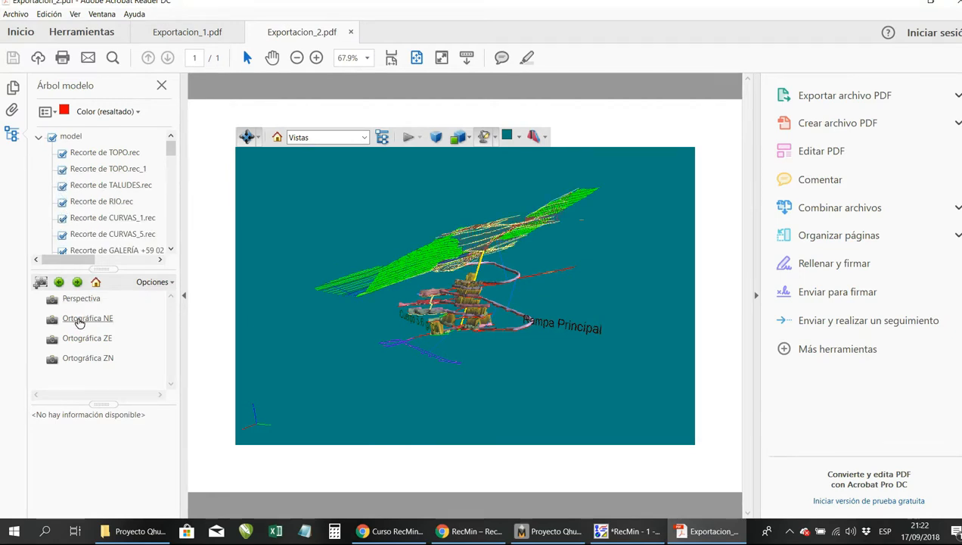
# View the model in Ortográfica NE, ZE and ZN, return to Perspectiva and examine it from another angle.
pyautogui.click(81, 318)
pyautogui.click(95, 342)
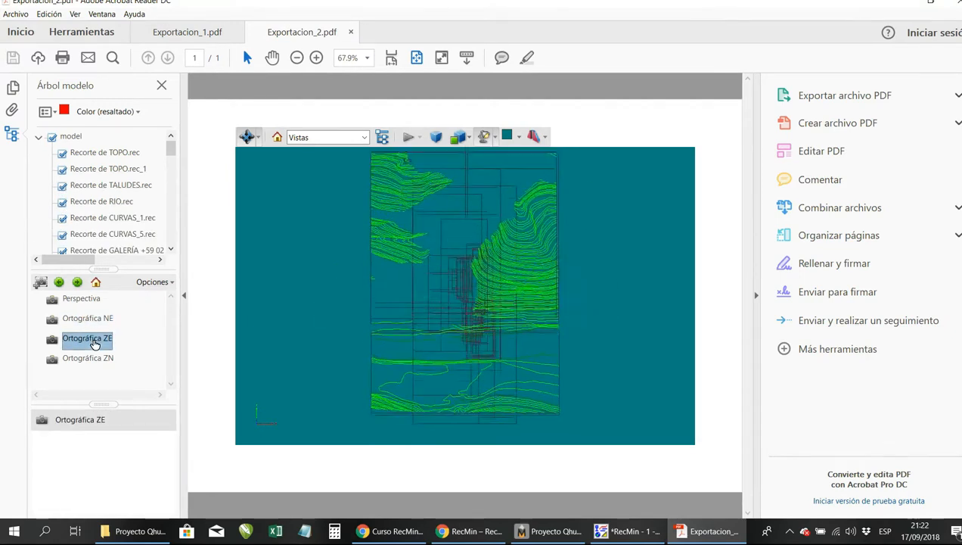
pyautogui.click(98, 358)
pyautogui.click(81, 299)
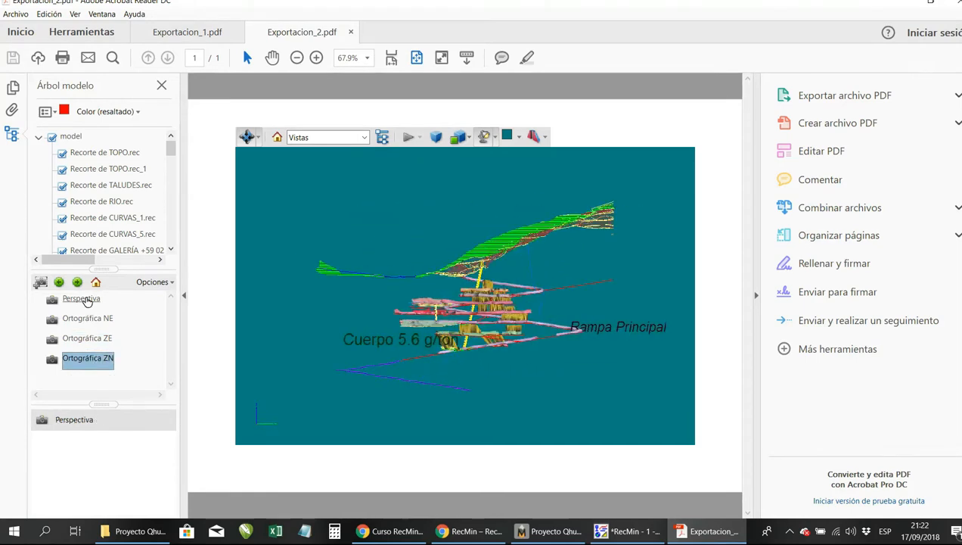
pyautogui.moveTo(587, 293); pyautogui.dragTo(506, 231)
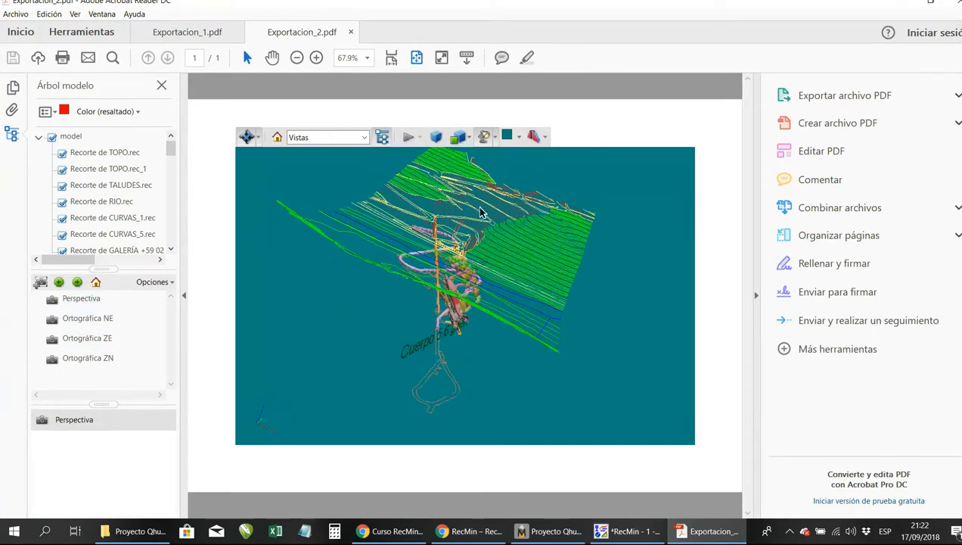
pyautogui.click(468, 139)
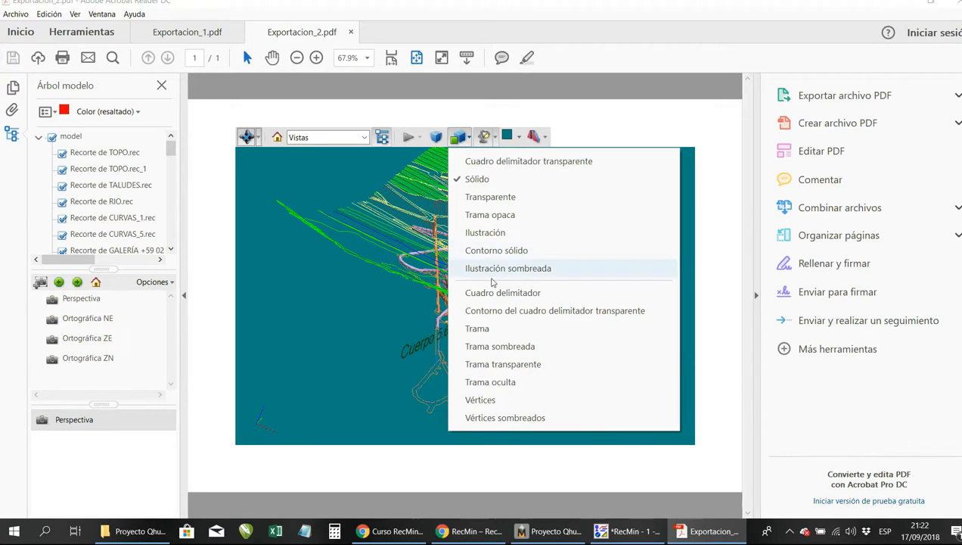
pyautogui.click(497, 143)
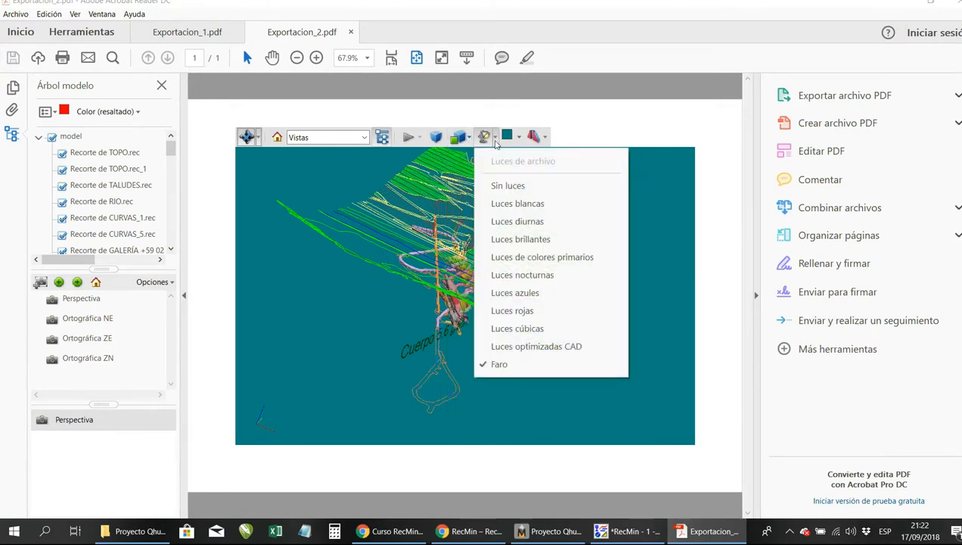
pyautogui.click(546, 139)
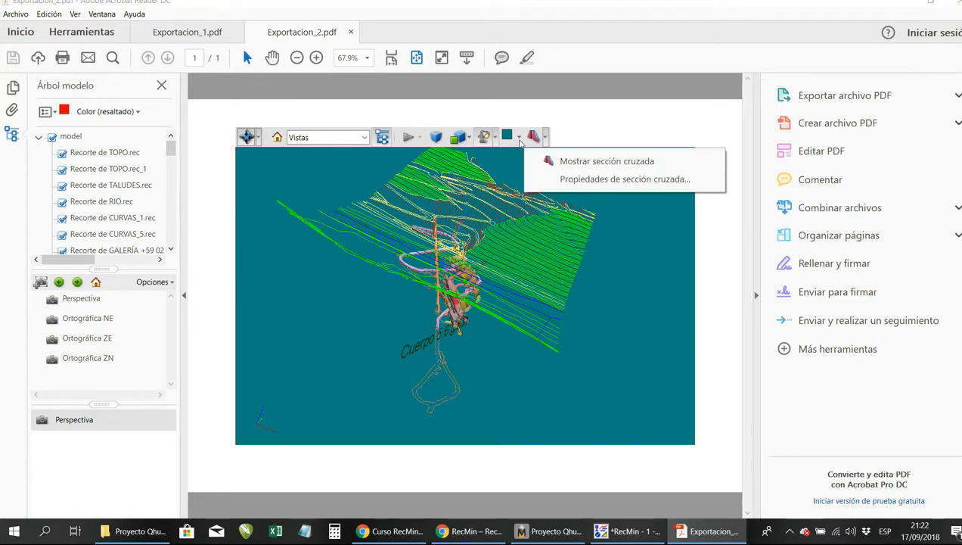
# Set the 3D scene's background colour to black and rotate the model to view it.
pyautogui.click(519, 138)
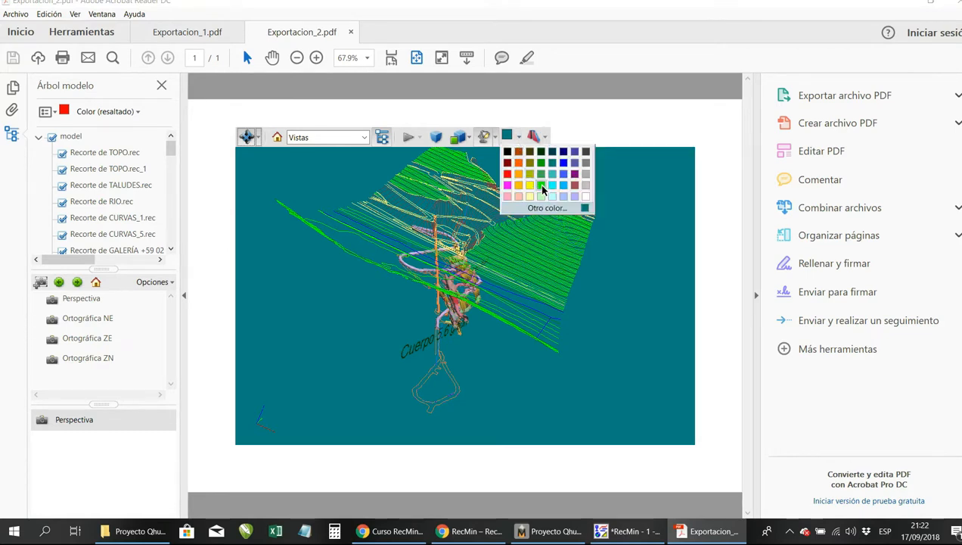
pyautogui.click(507, 151)
pyautogui.moveTo(523, 206); pyautogui.dragTo(554, 279)
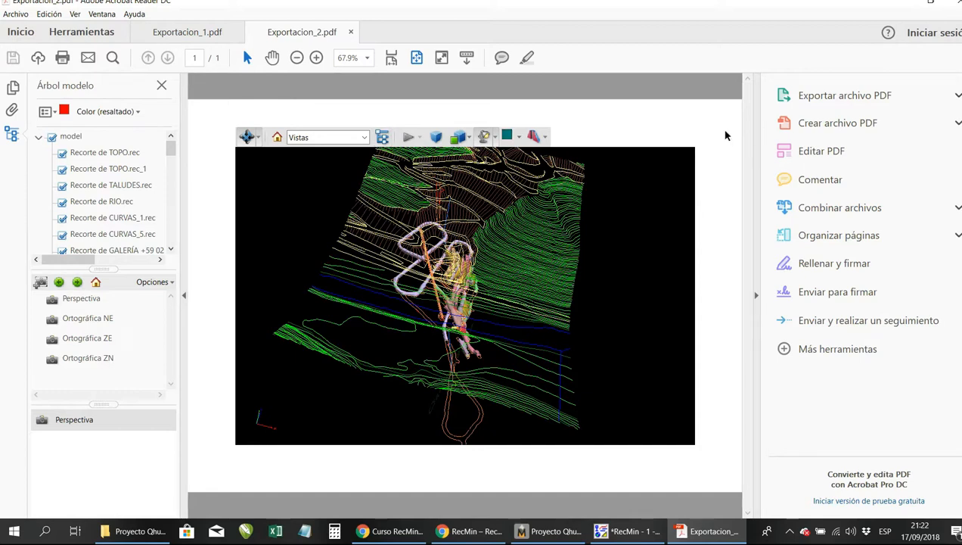
# Switch to RecMin to look at the plan view of the mine and its file commands.
pyautogui.moveTo(708, 538)
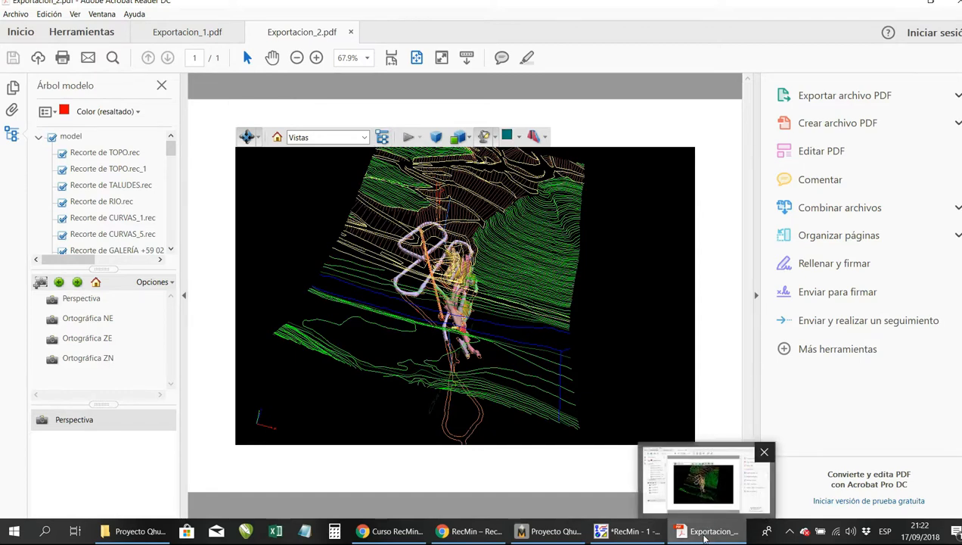
pyautogui.click(706, 533)
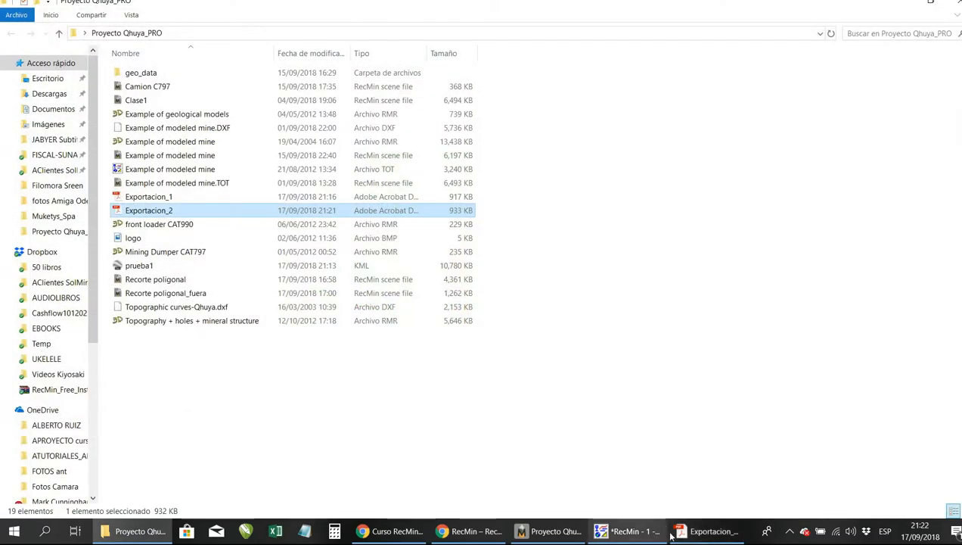
pyautogui.click(900, 4)
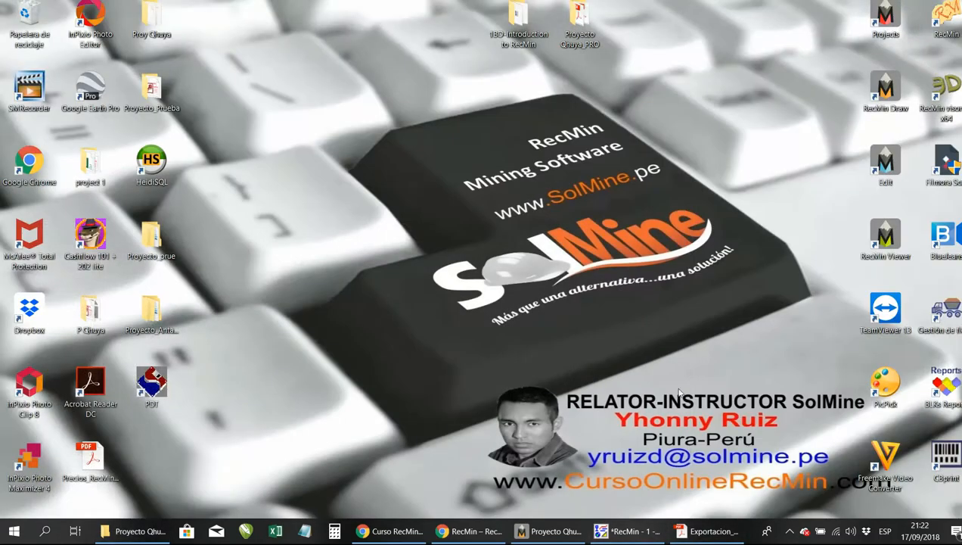
pyautogui.click(628, 531)
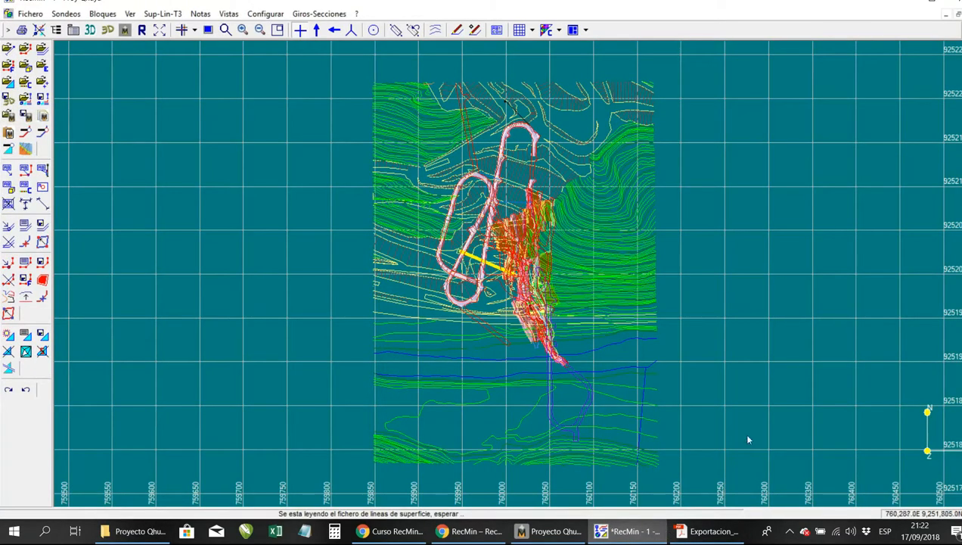
pyautogui.click(31, 13)
pyautogui.click(260, 99)
# Return to Exportacion_2.pdf in Acrobat Reader and examine the 3D mine model from another angle.
pyautogui.click(898, 1)
pyautogui.click(678, 533)
pyautogui.moveTo(494, 286); pyautogui.dragTo(551, 265)
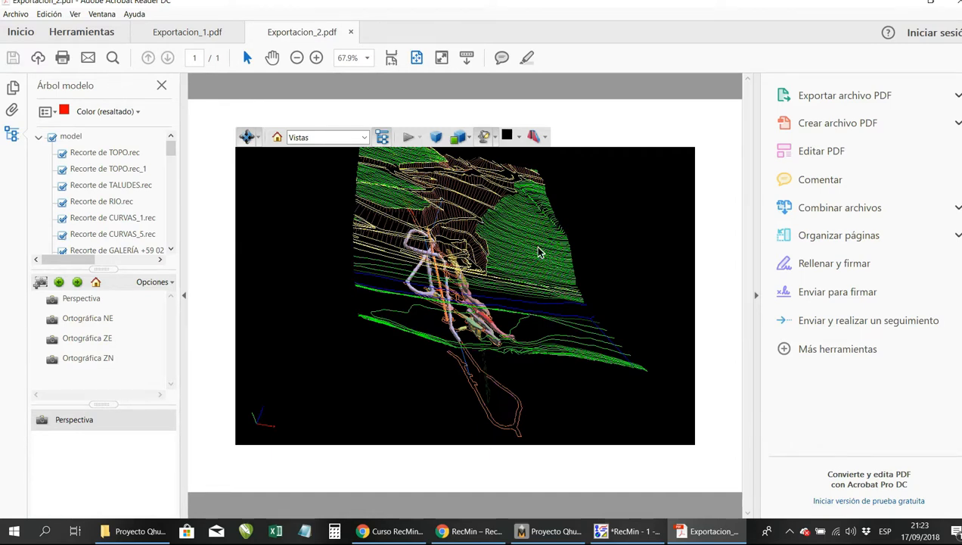
# Compare the RecMin plan view with the exported PDF, and return to the Proyecto Qhuya_PRO perspective scene to examine it.
pyautogui.click(628, 539)
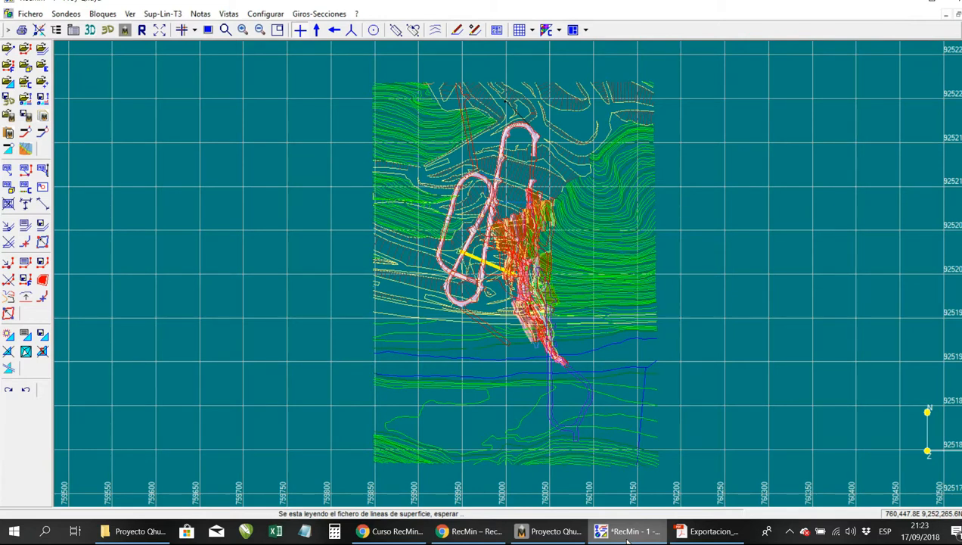
pyautogui.click(707, 531)
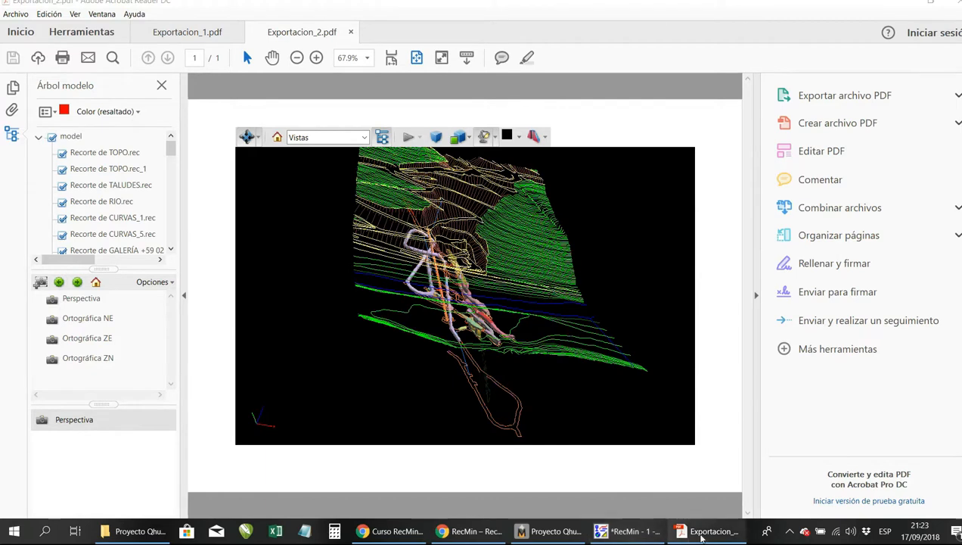
pyautogui.click(899, 4)
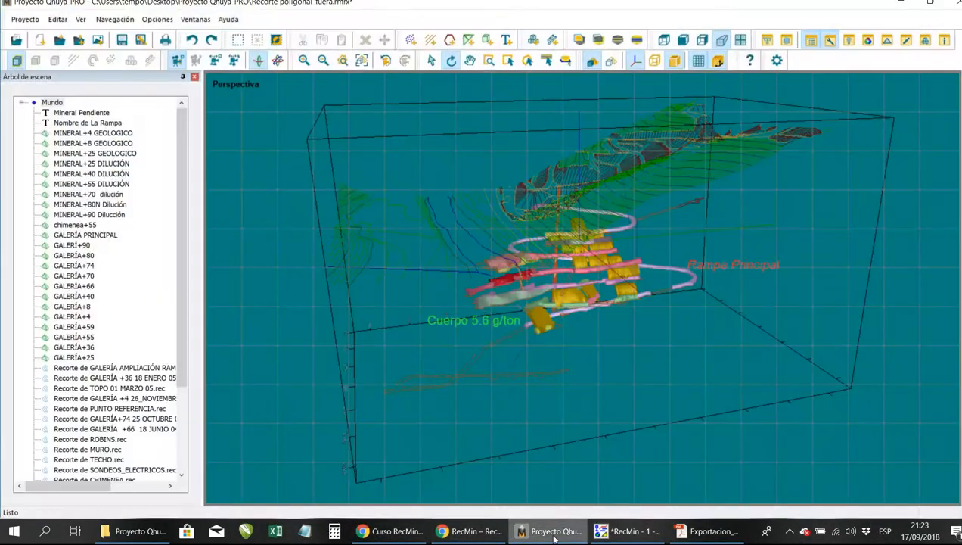
pyautogui.click(552, 533)
pyautogui.moveTo(522, 325); pyautogui.dragTo(468, 325)
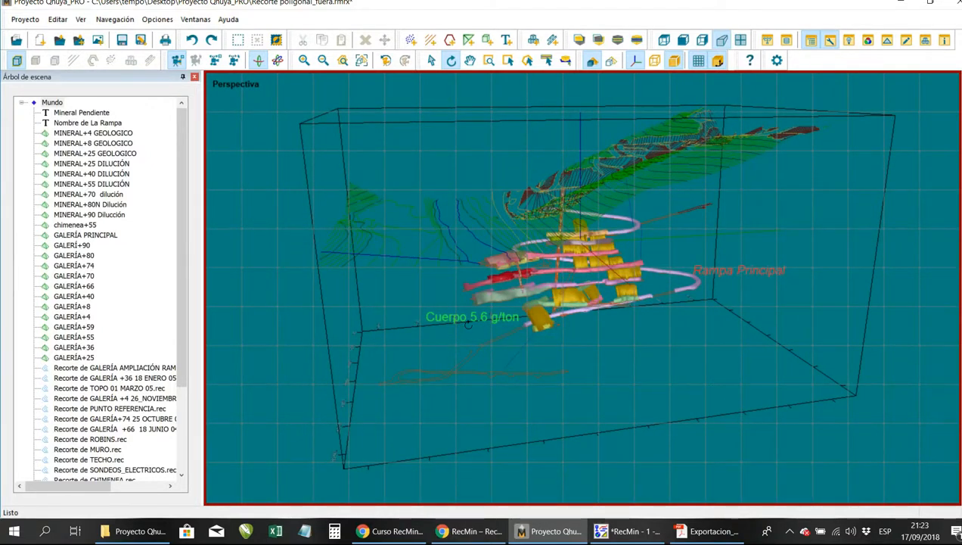